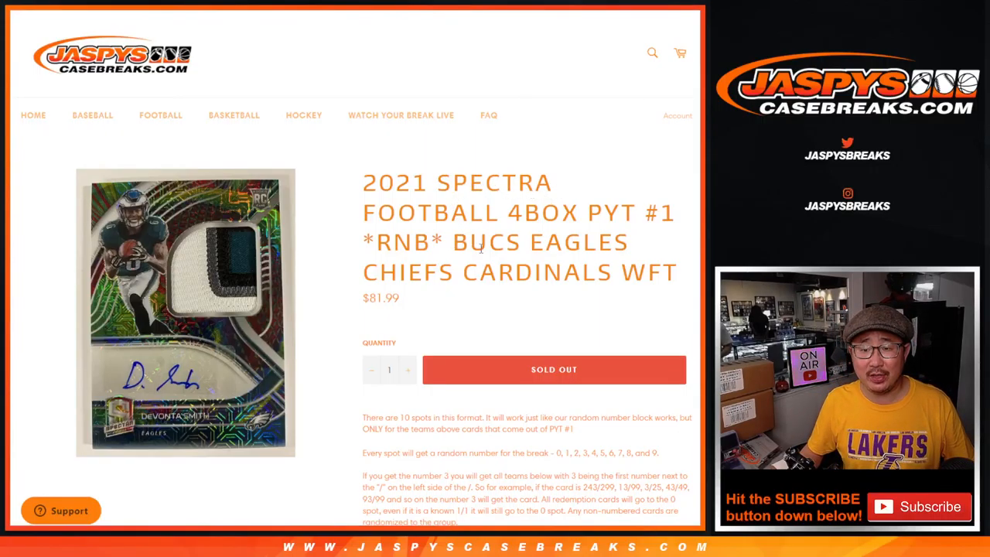
- Read the break title's product name, RNB and team names by highlighting them
mouse_move(481, 248)
left_mouse_down()
mouse_move(619, 274)
mouse_move(680, 275)
left_mouse_up()
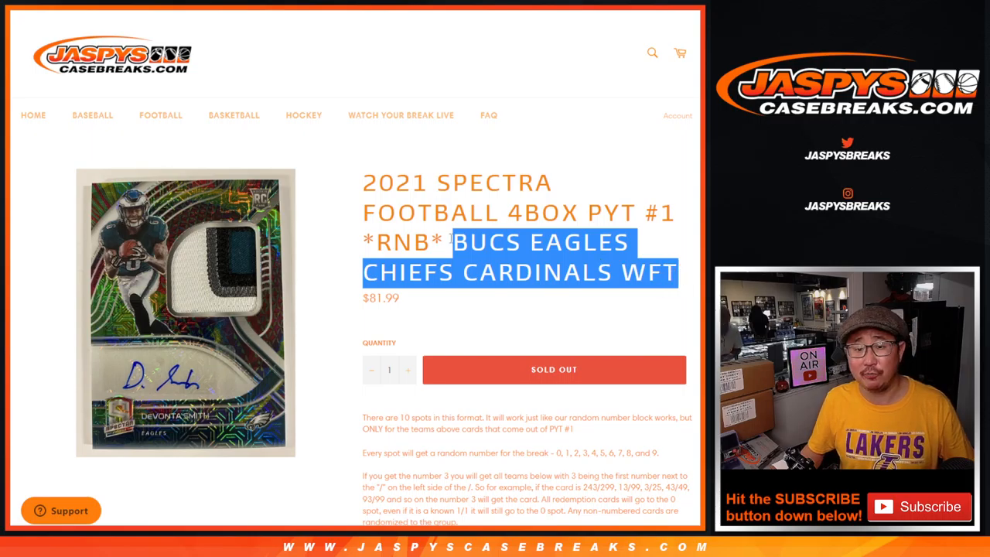
double_click(403, 242)
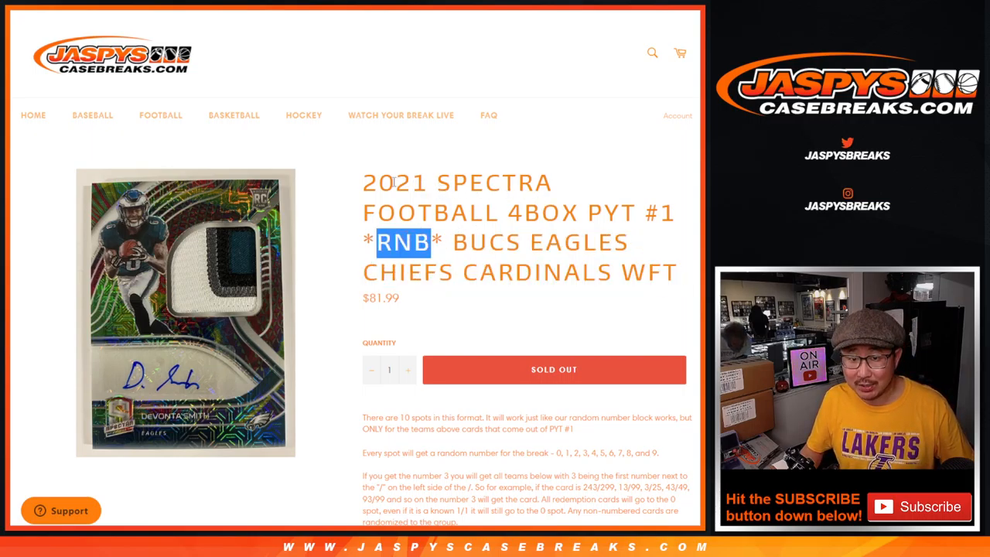
mouse_move(366, 182)
left_mouse_down()
mouse_move(553, 186)
mouse_move(678, 213)
left_mouse_up()
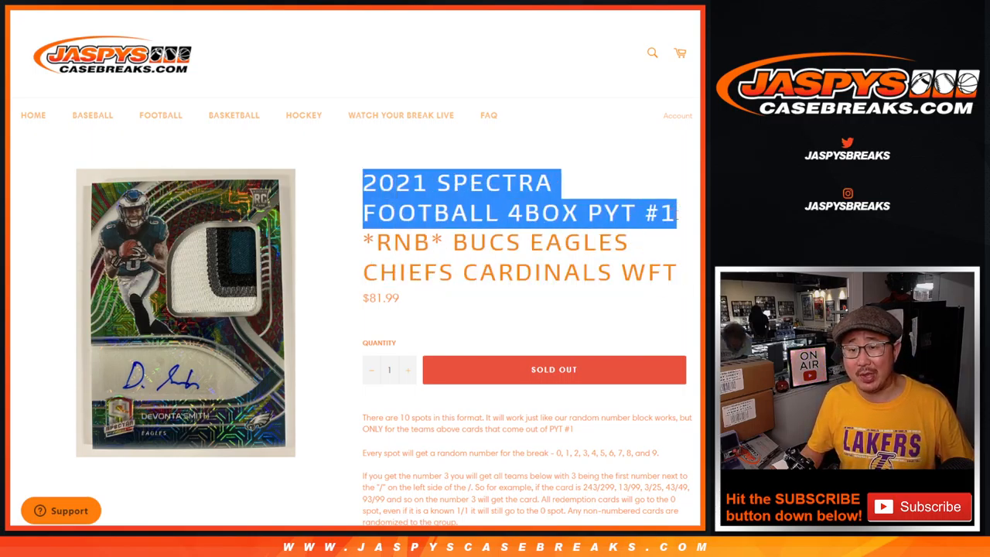
left_click(570, 186)
scroll(576, 226, "down", 1)
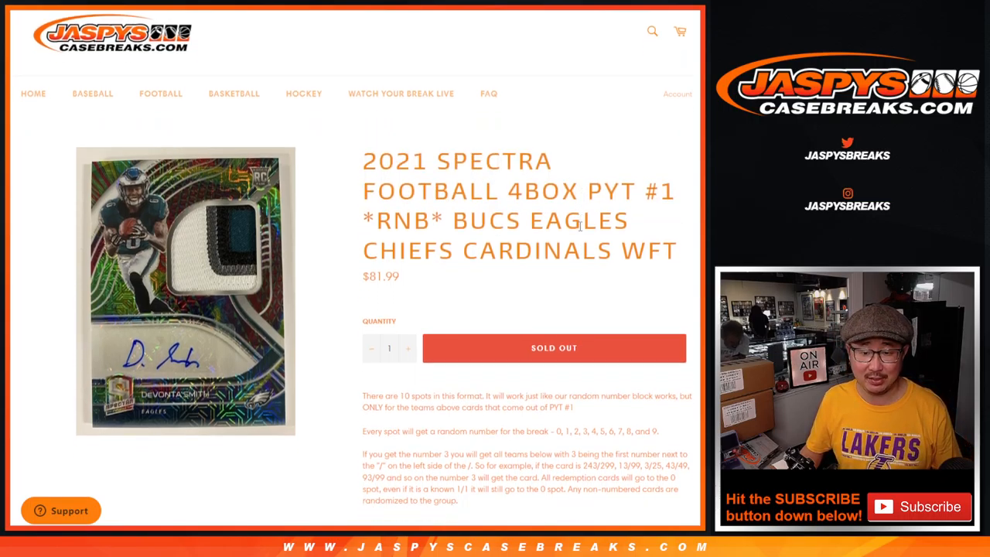
- Read the rules paragraphs on numbered and non-numbered cards, then move to the list randomizer
left_click_drag(362, 418, 488, 474)
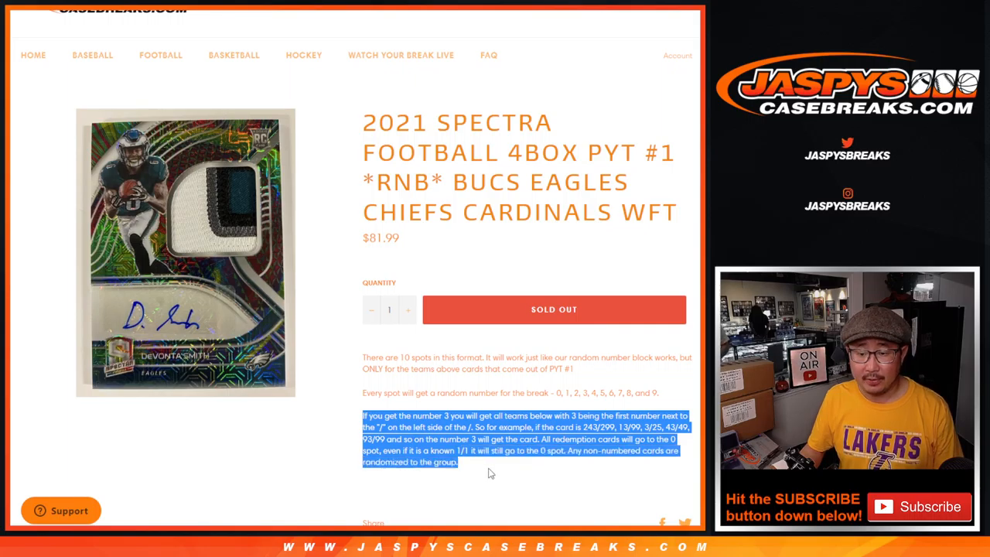
left_click(488, 473)
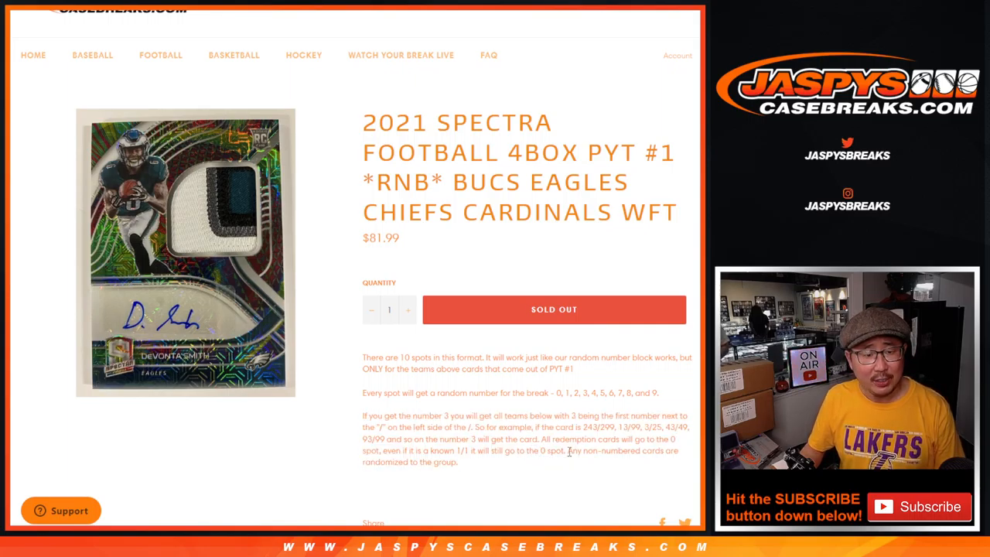
left_click_drag(570, 451, 573, 462)
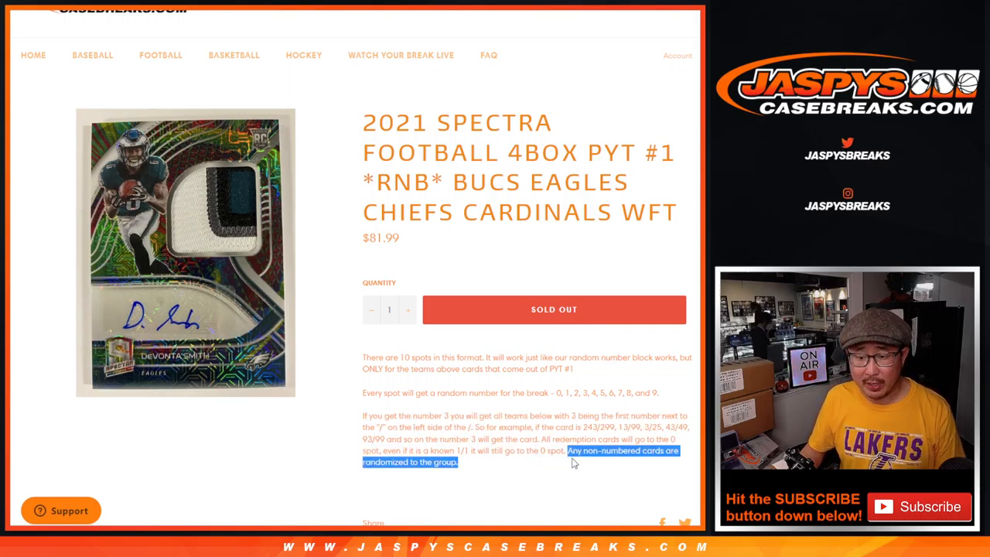
left_click(573, 463)
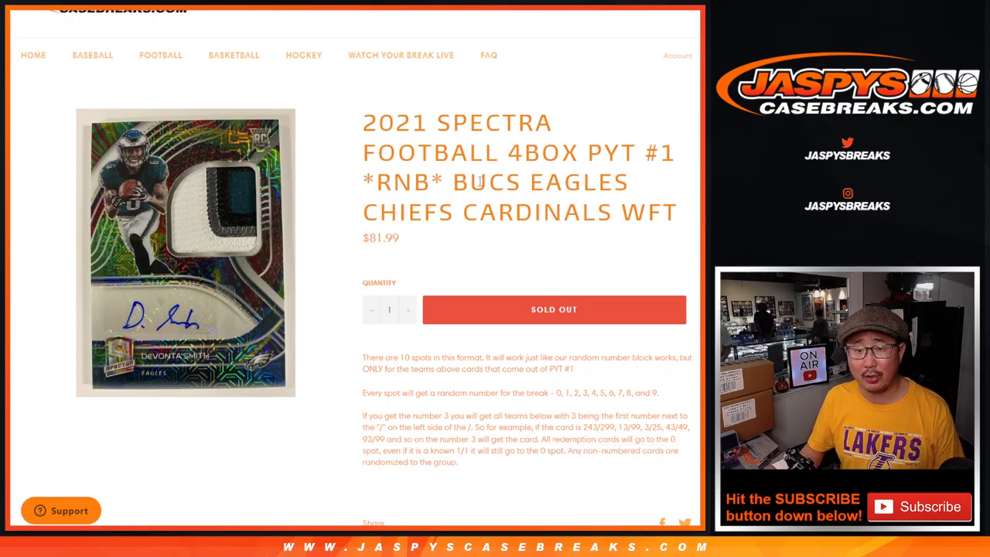
left_click_drag(453, 182, 693, 215)
left_click(690, 216)
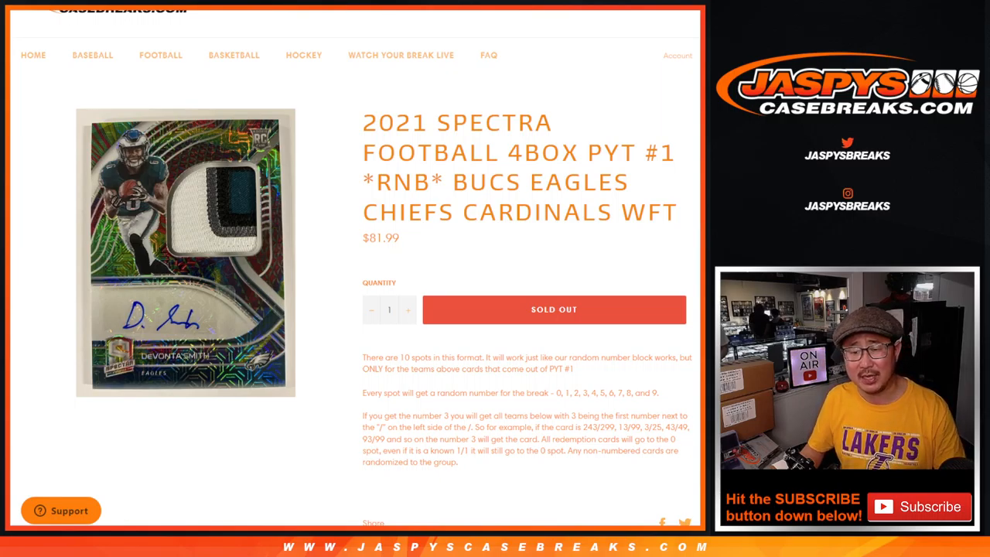
key("ctrl+Tab")
scroll(524, 204, "down", 3)
scroll(523, 204, "down", 1)
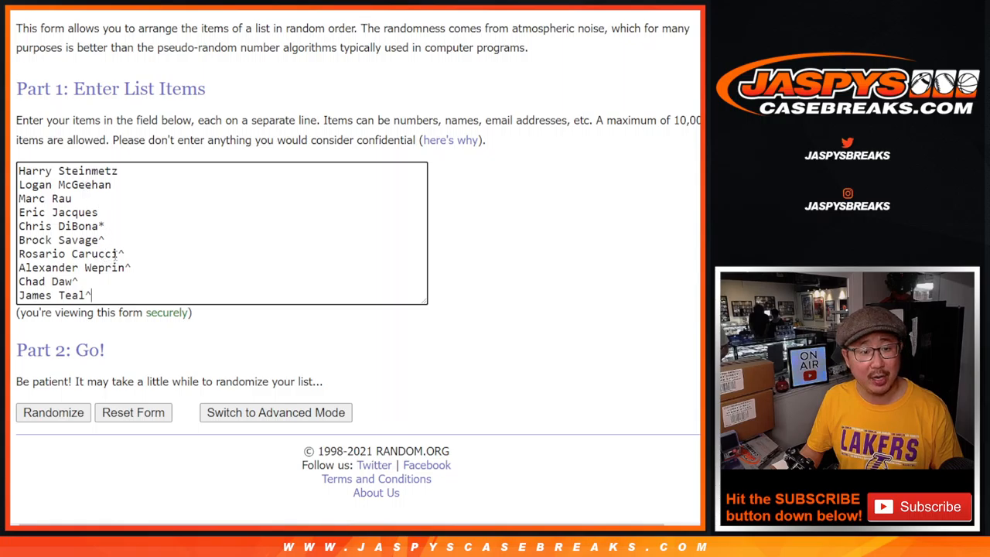
left_click_drag(100, 240, 138, 240)
left_click(183, 238)
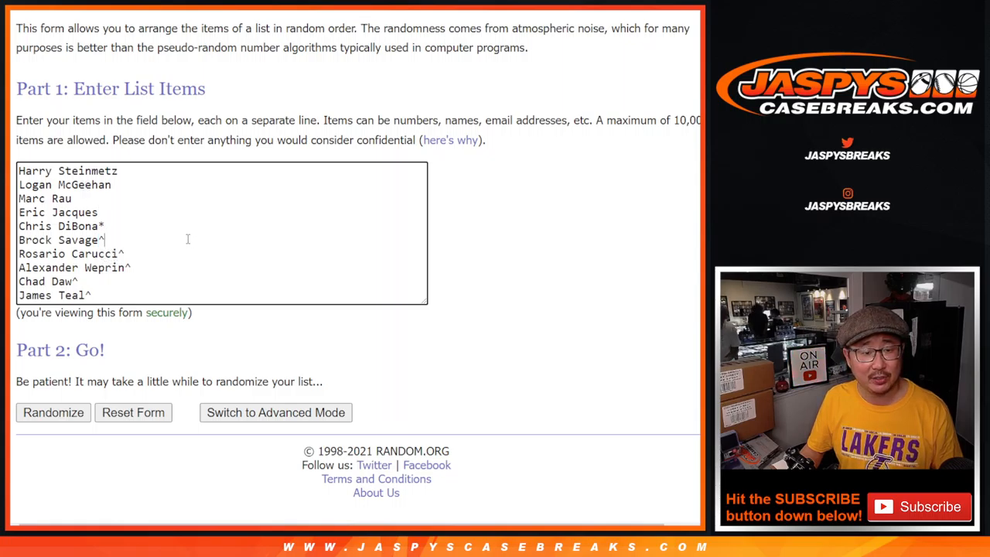
left_click(490, 255)
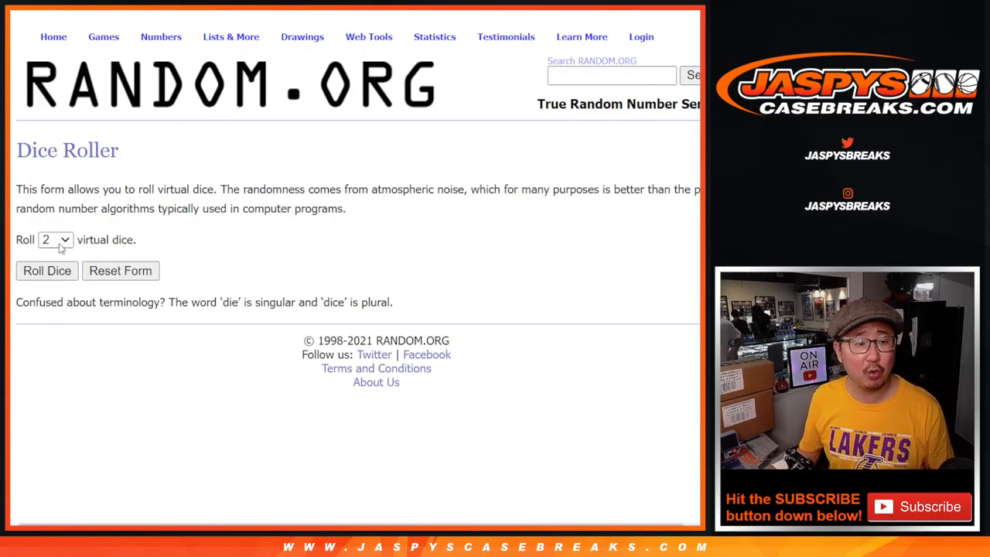
left_click(44, 270)
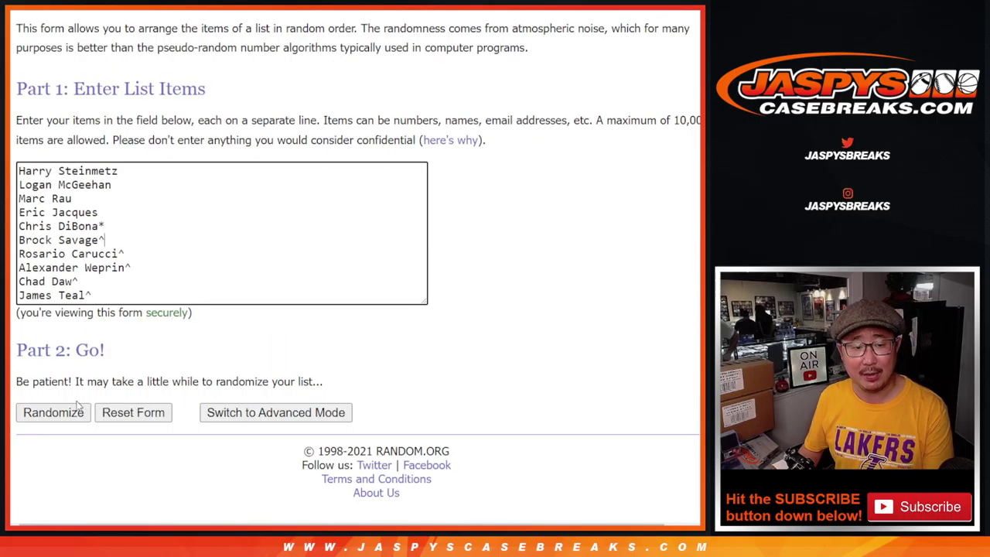
- Shuffle the ten-name list repeatedly to match the dice total
left_click(50, 418)
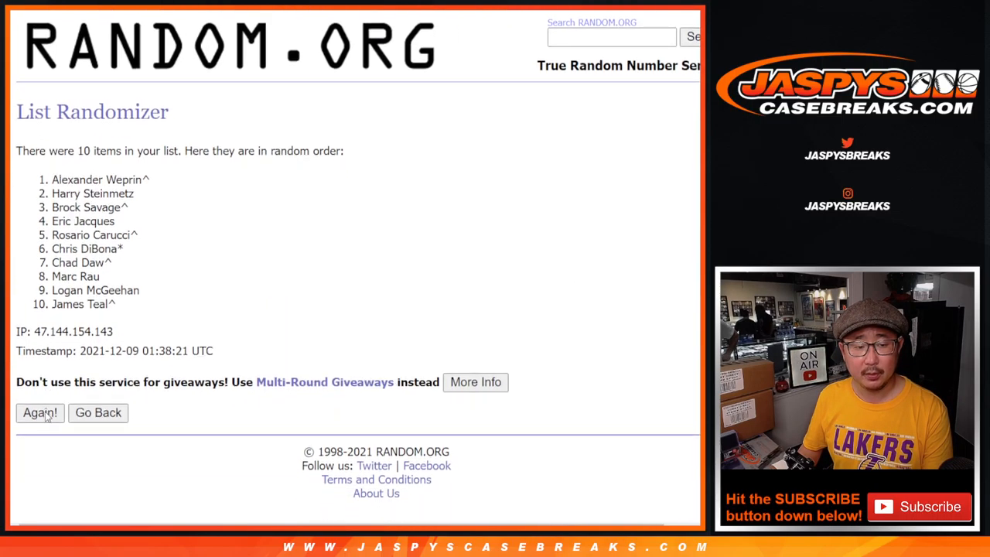
left_click(47, 418)
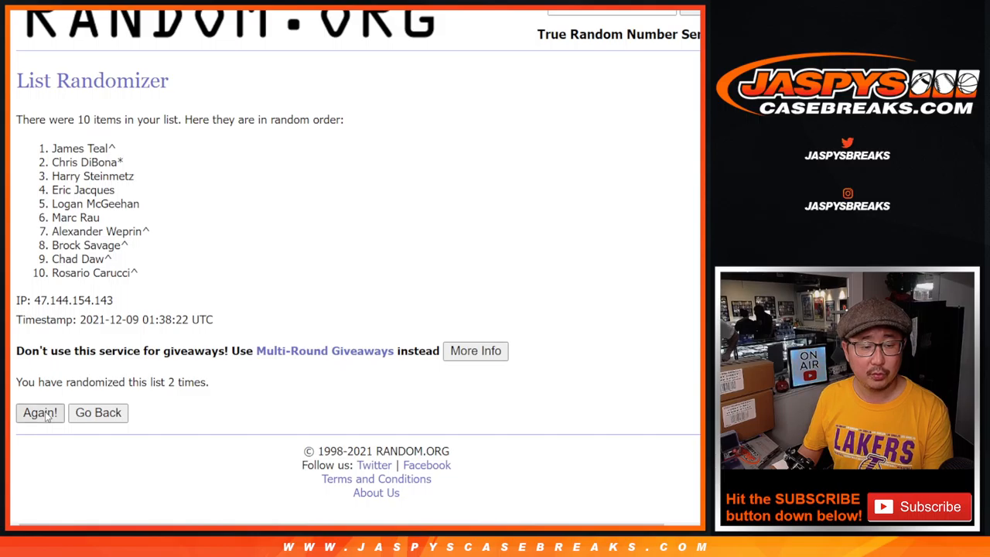
left_click(46, 418)
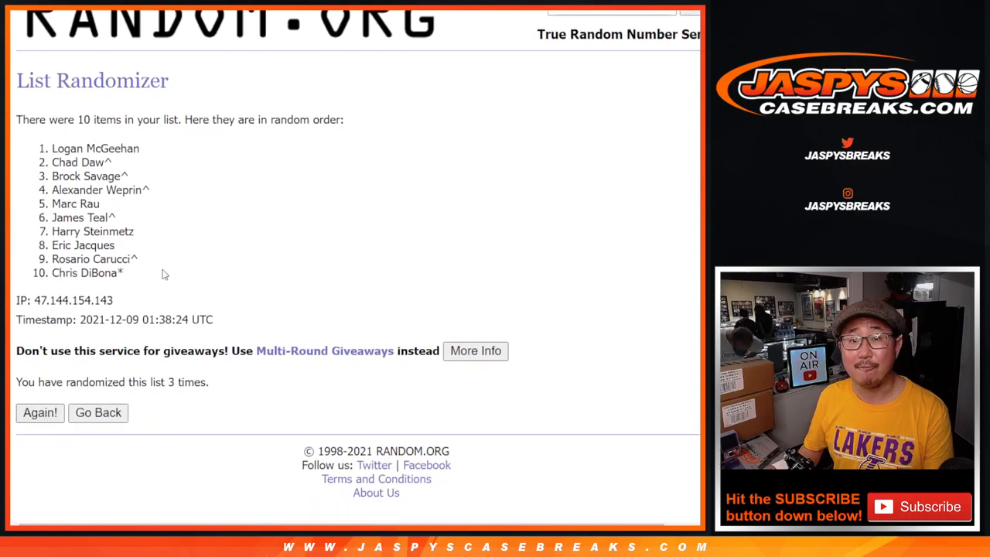
scroll(228, 255, "down", 1)
left_click_drag(48, 145, 121, 274)
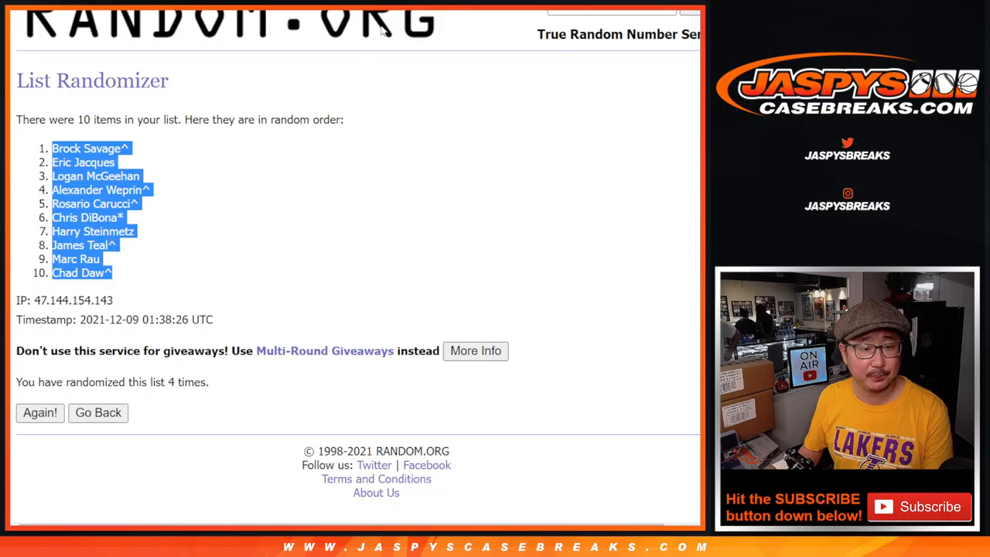
- Paste the shuffled names into column A of the Google Sheet
key("ctrl+Tab")
right_click(60, 109)
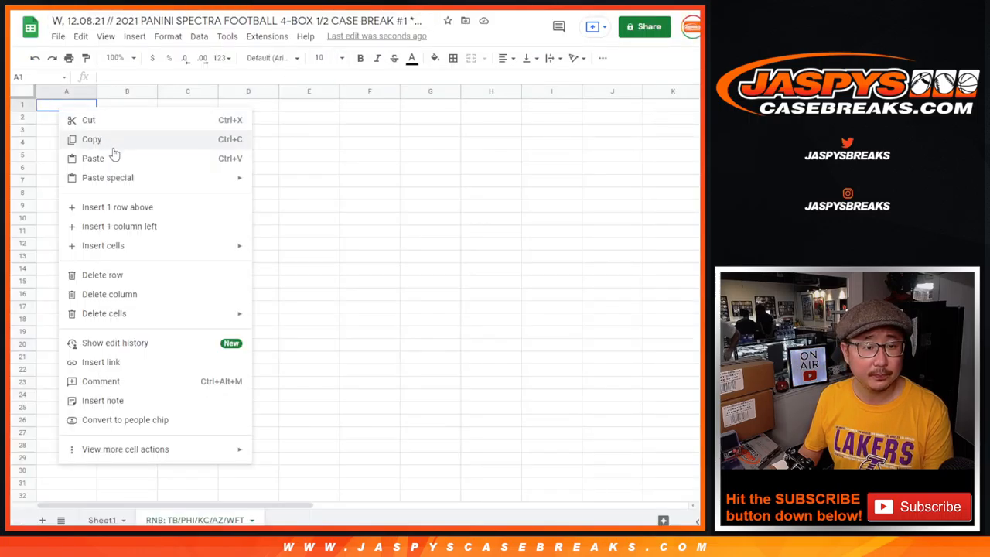
left_click(116, 156)
- Randomize the digits 0–9 list four times, ending in 5, 7, 4, 8, 6, 9, 0, 1, 2, 3
key("ctrl+Tab")
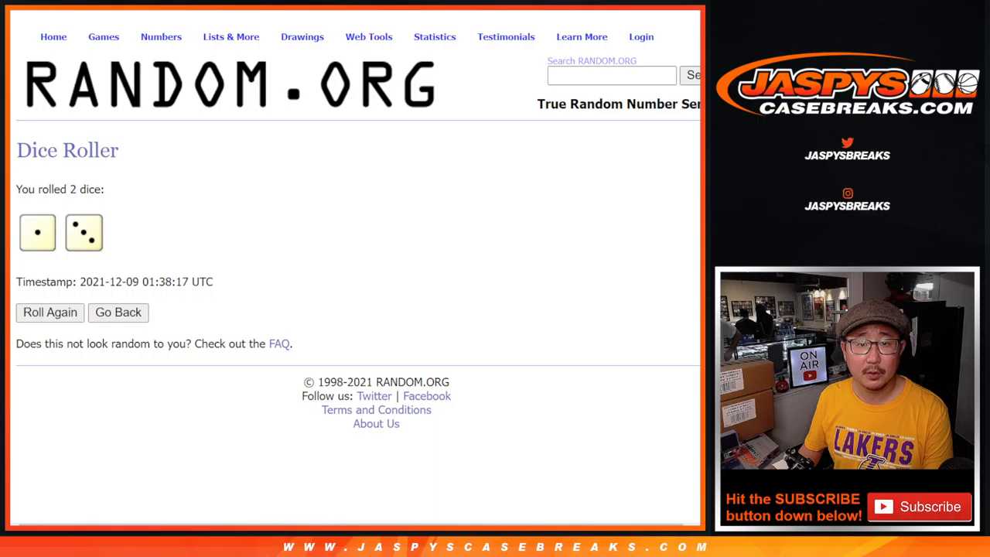
key("ctrl+Tab")
left_click(99, 411)
scroll(239, 376, "down", 2)
left_click(47, 413)
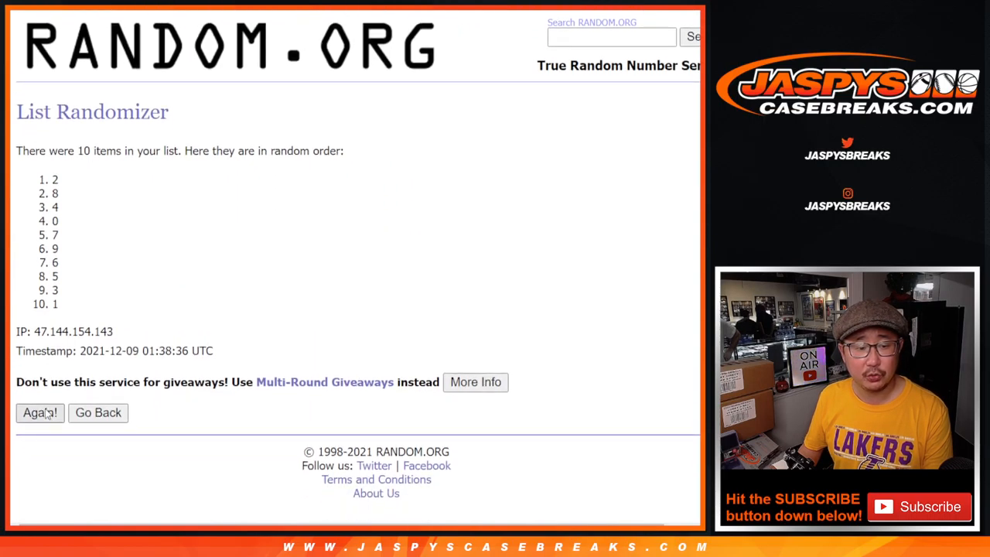
left_click(41, 412)
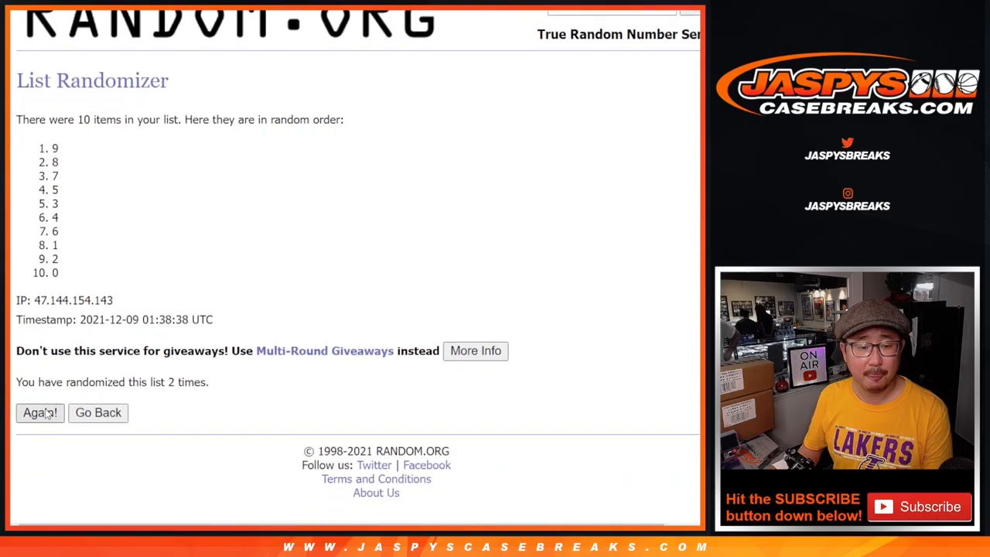
left_click(47, 414)
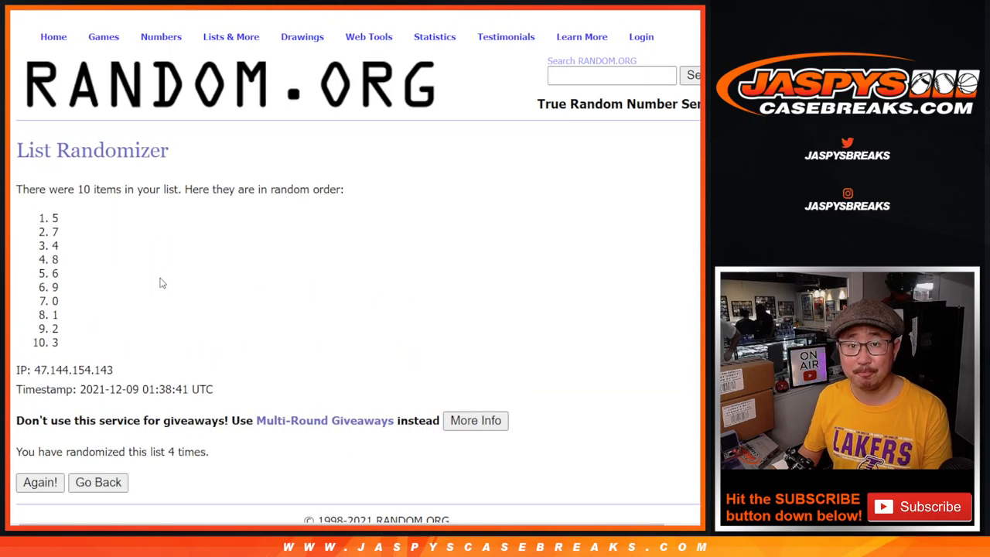
scroll(161, 283, "down", 1)
left_click_drag(50, 147, 64, 255)
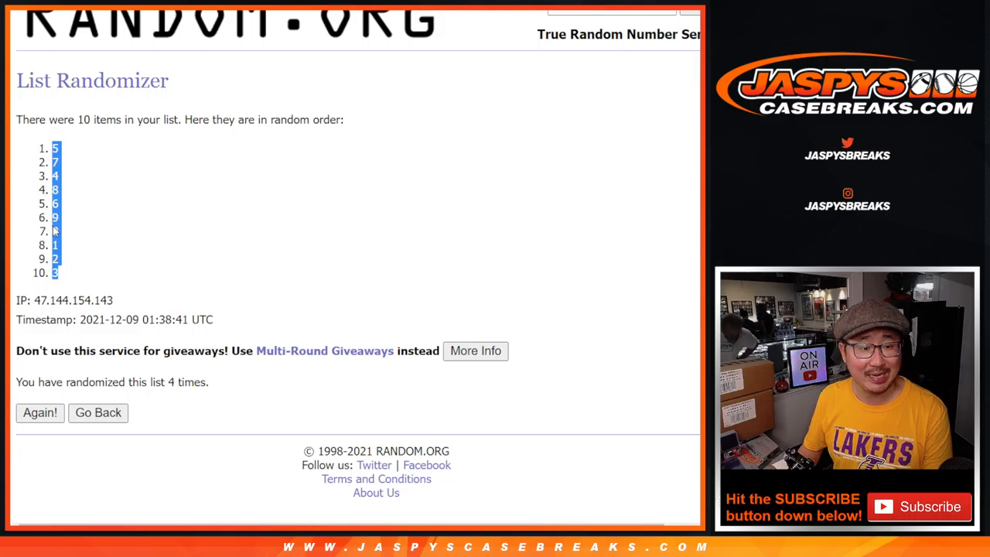
- Paste the randomized digits into column B beside the names
key("alt+Tab")
left_click(121, 108)
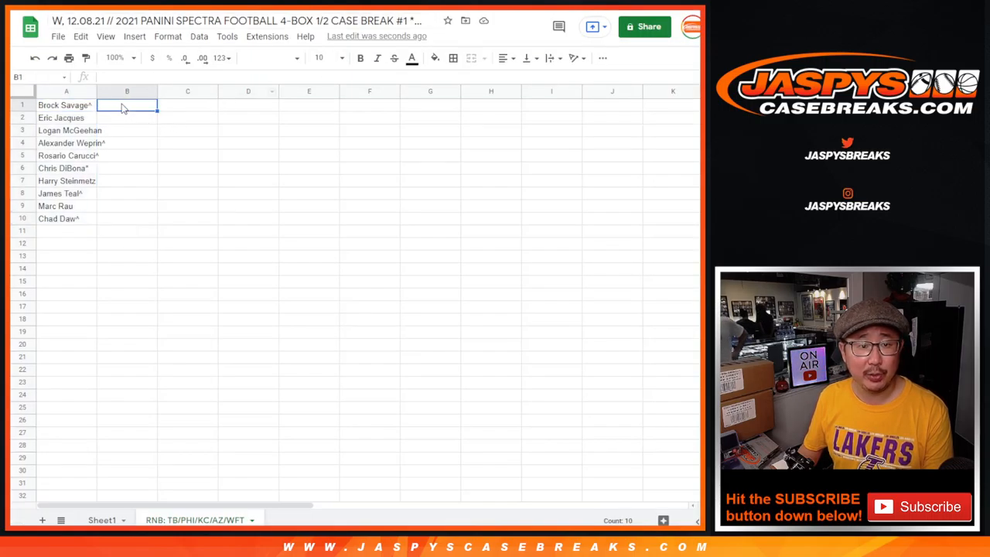
right_click(122, 108)
left_click(159, 155)
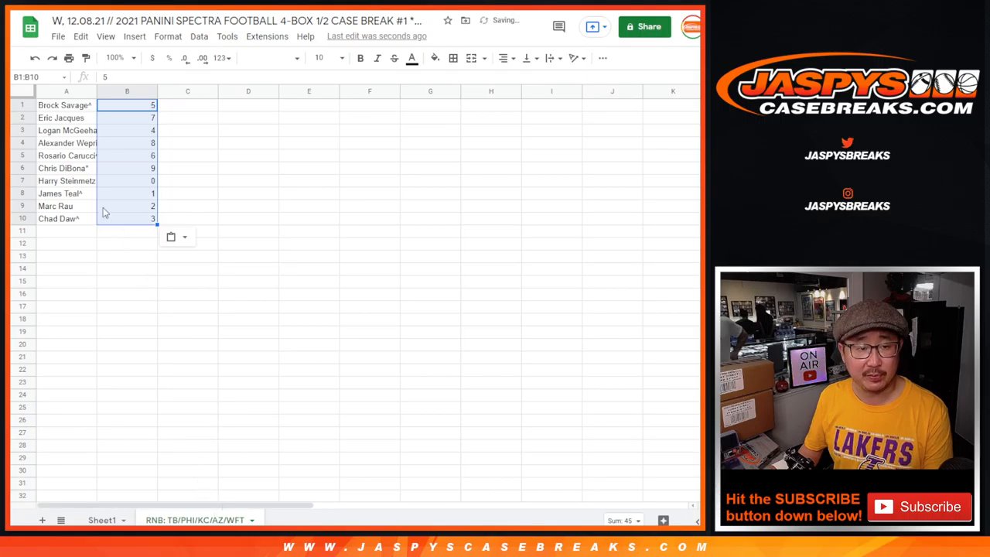
- Format the whole sheet in Spectral size 14 at 125% zoom with auto-fitted column widths
left_click(23, 93)
left_click(271, 58)
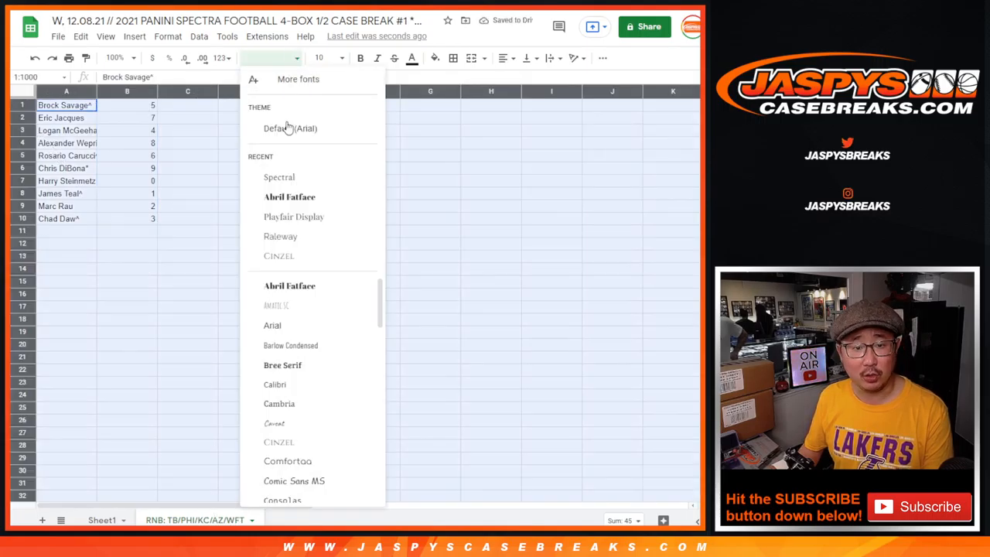
left_click(276, 177)
left_click(326, 57)
left_click(321, 214)
left_click(117, 57)
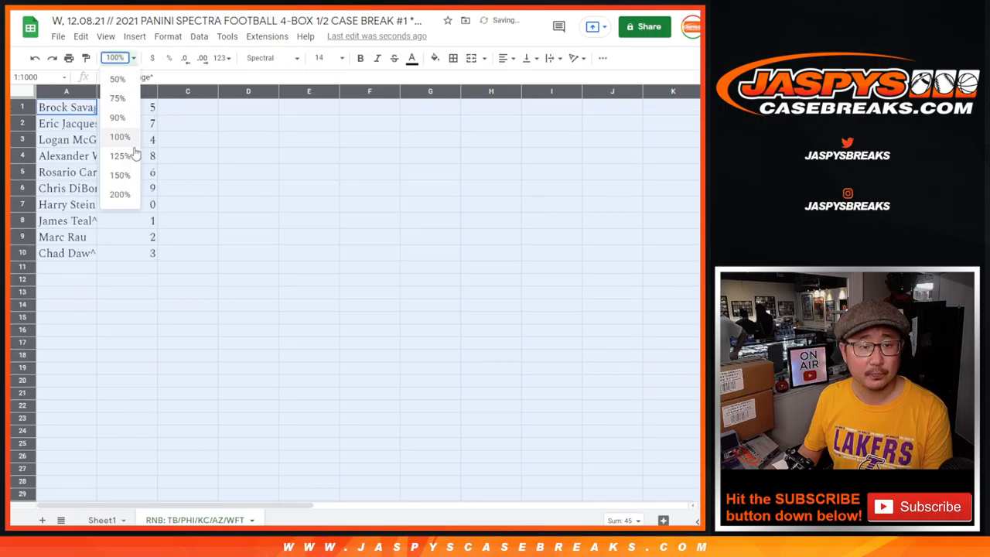
left_click(128, 154)
double_click(119, 93)
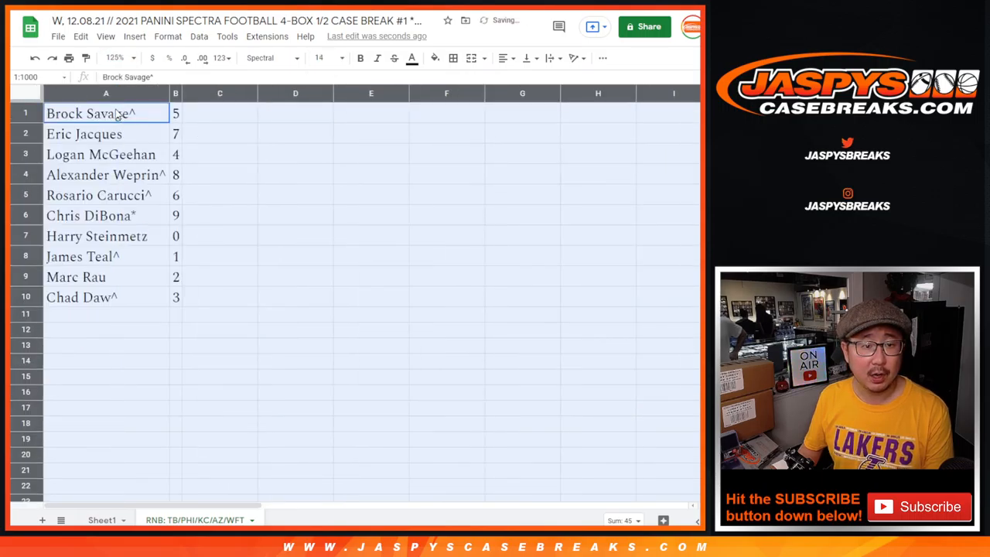
- Step down the names in column A to check them, then select column B
left_click(117, 114)
left_click(116, 136)
left_click(116, 155)
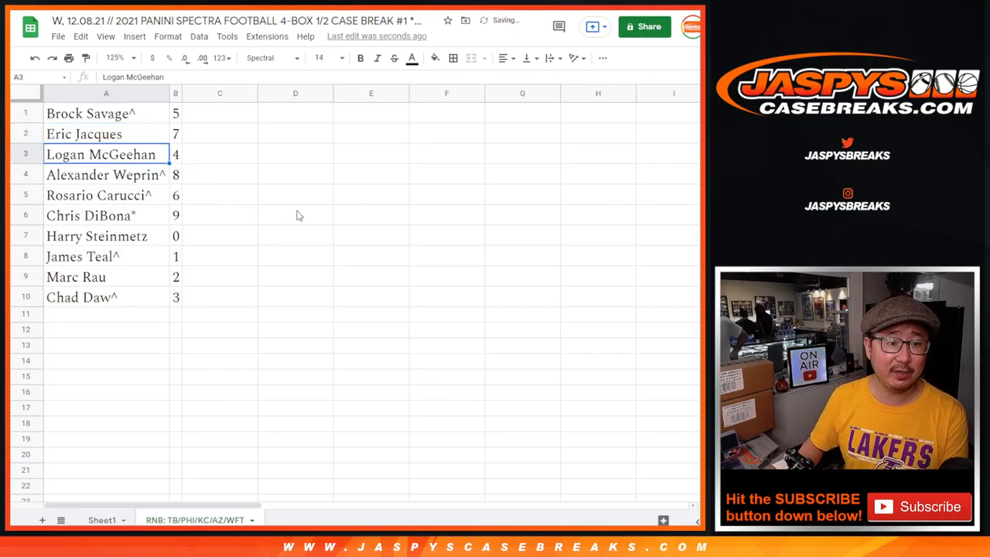
key("Down")
key("Down")
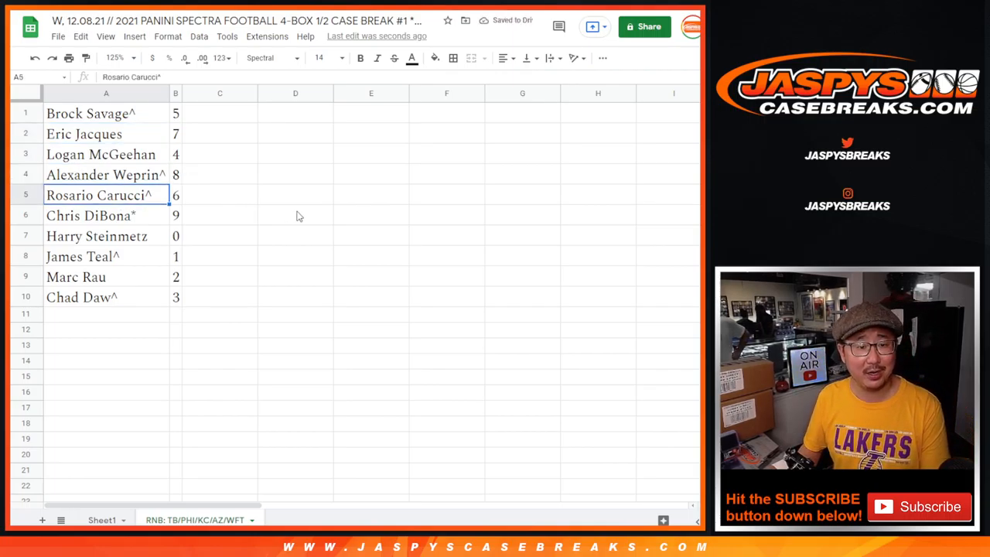
key("Down")
key("Down")
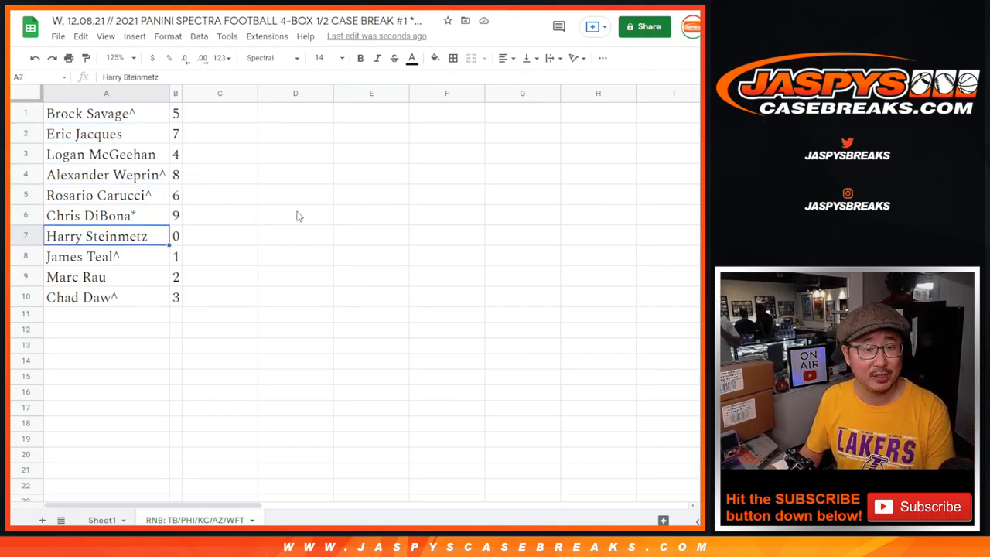
key("Down")
key("Down")
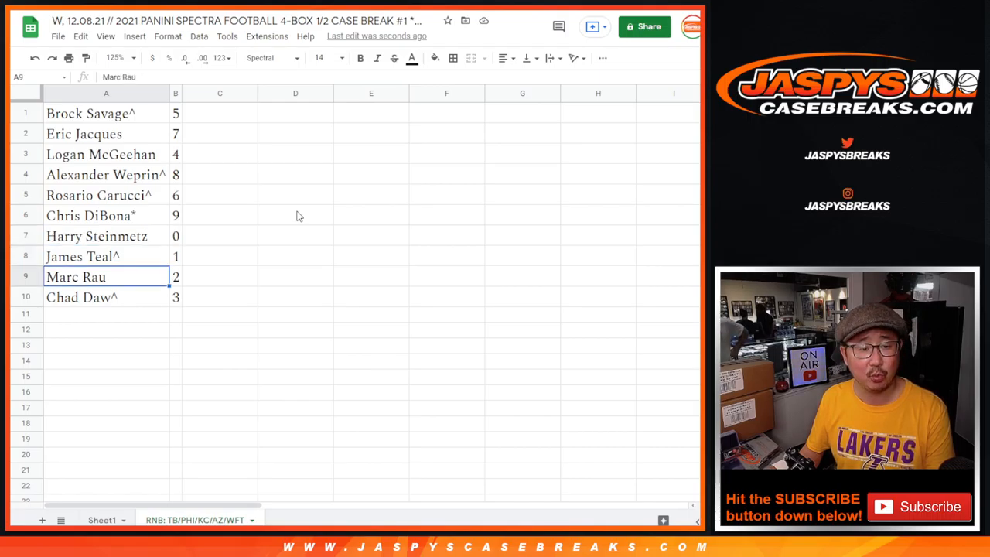
key("Down")
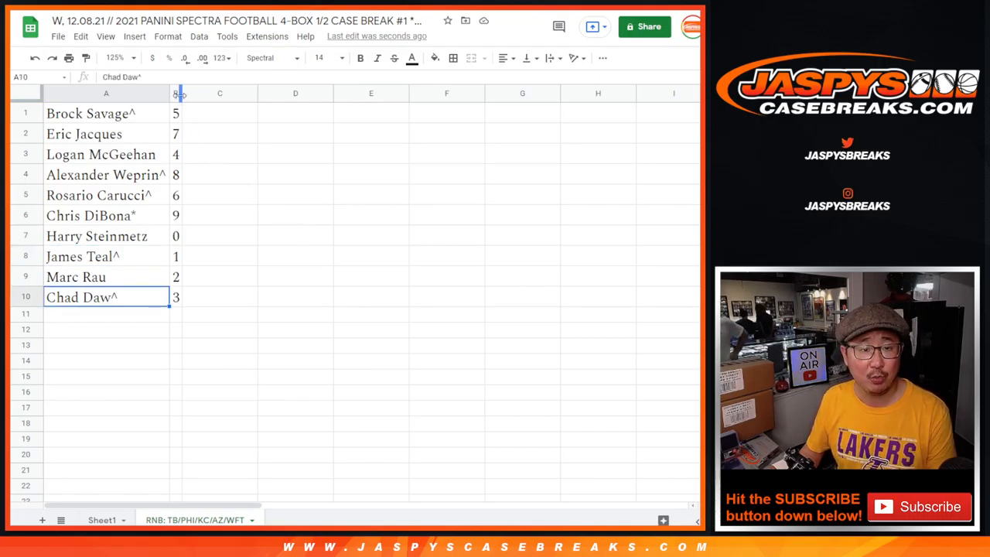
left_click(179, 93)
- Sort the sheet by column B numbers, smallest first
right_click(176, 95)
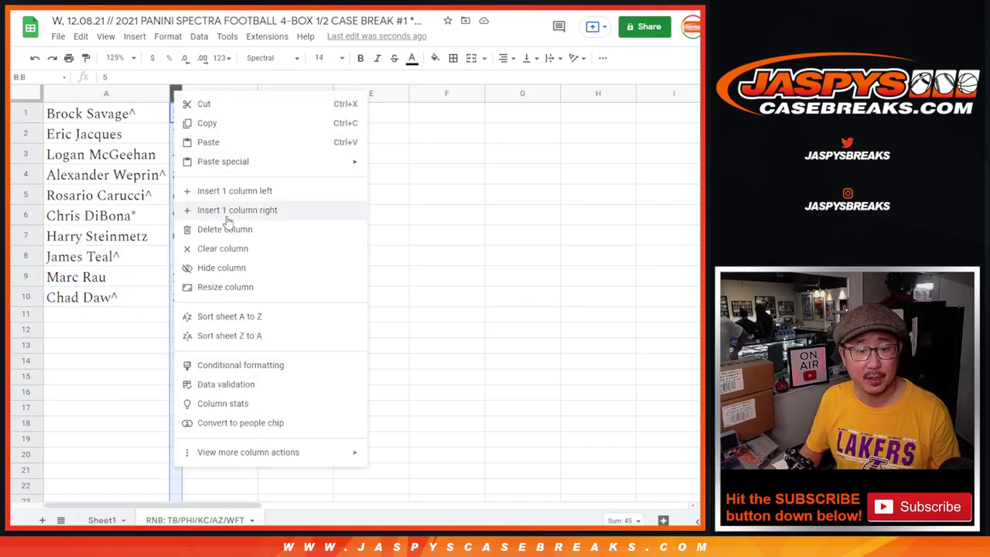
left_click(250, 324)
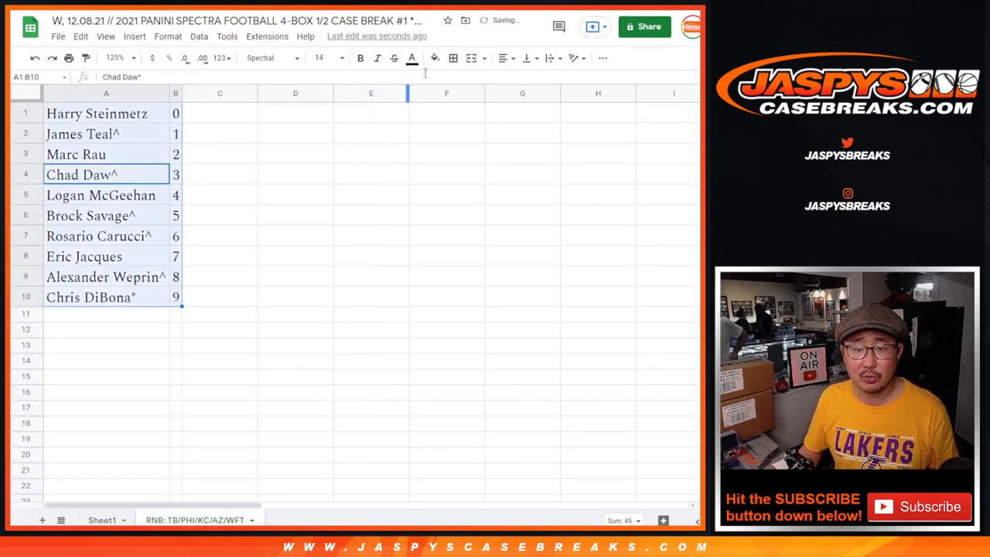
- Apply all borders to the table and centre its text horizontally
left_click(453, 58)
left_click(460, 80)
left_click(508, 58)
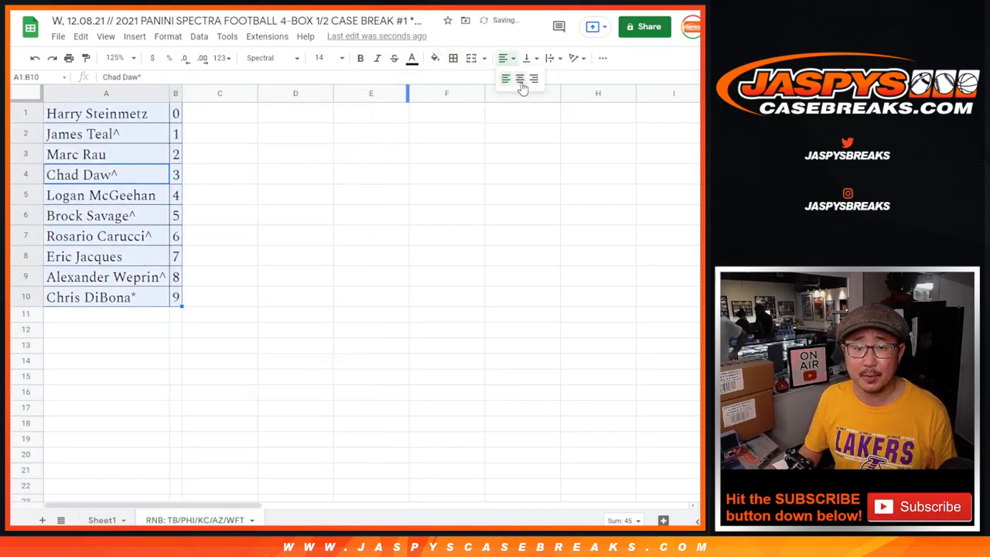
left_click(521, 79)
left_click(133, 114)
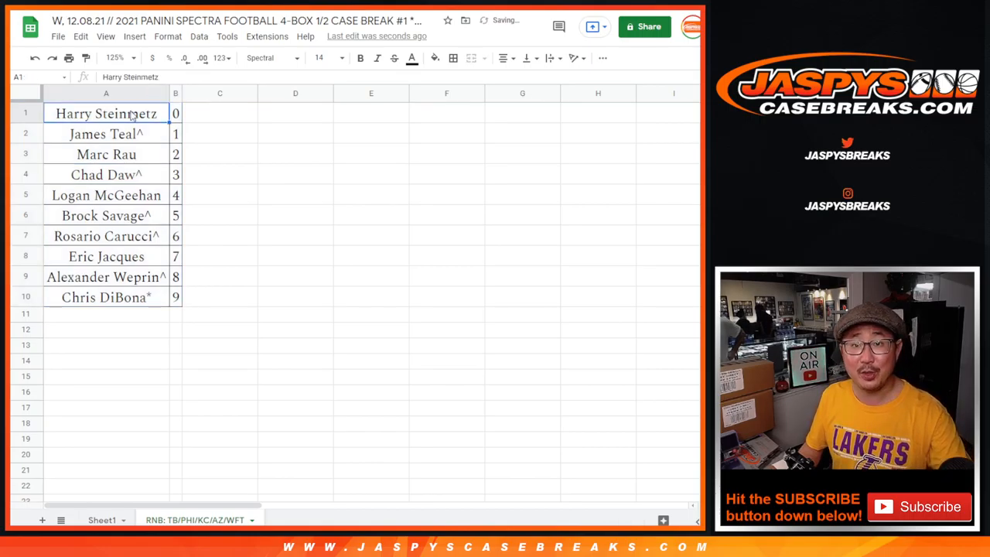